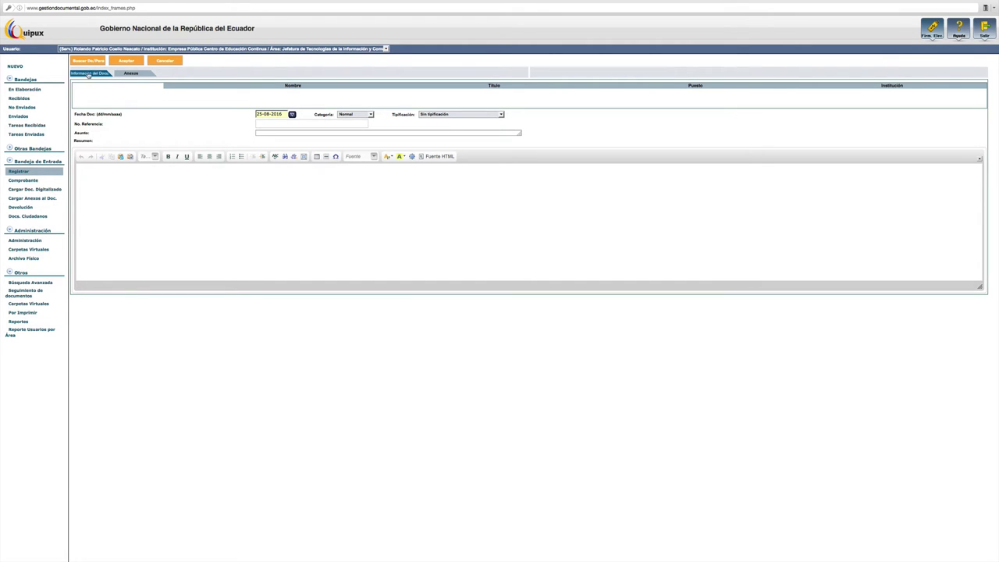
- Open the De/Para person search and enter the surname in Datos Usuario
{"action": "left_click", "coordinate": [90, 61]}
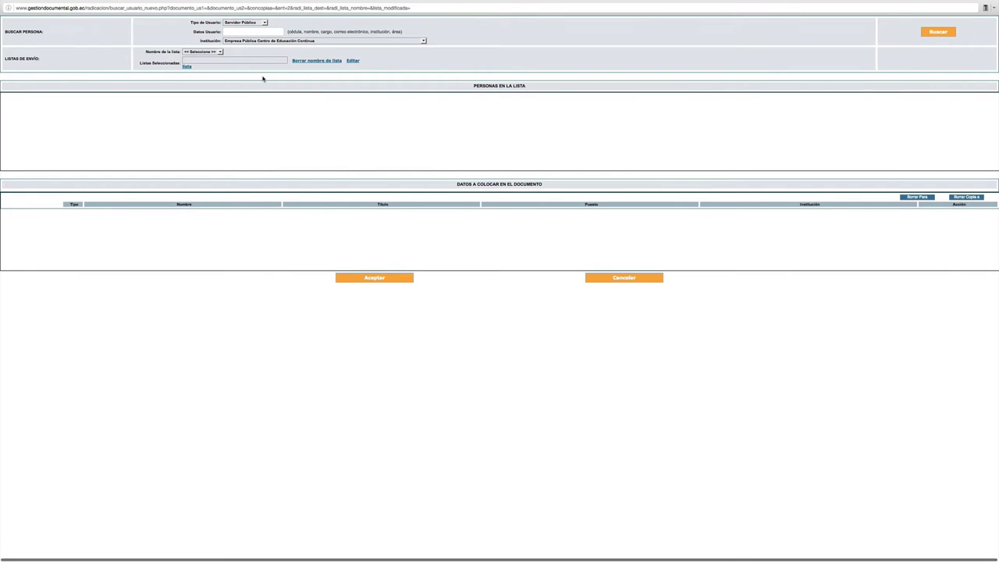
{"action": "left_click", "coordinate": [240, 32]}
{"action": "type", "text": "coello"}
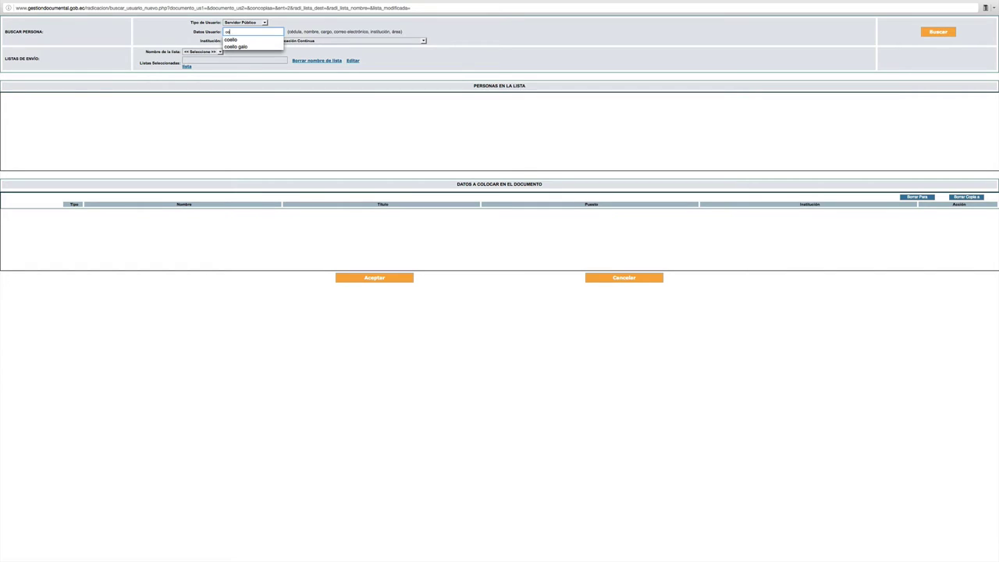
{"action": "left_click", "coordinate": [245, 39]}
- Restrict the search to Ciudadano users and list the matching citizens
{"action": "left_click", "coordinate": [264, 23]}
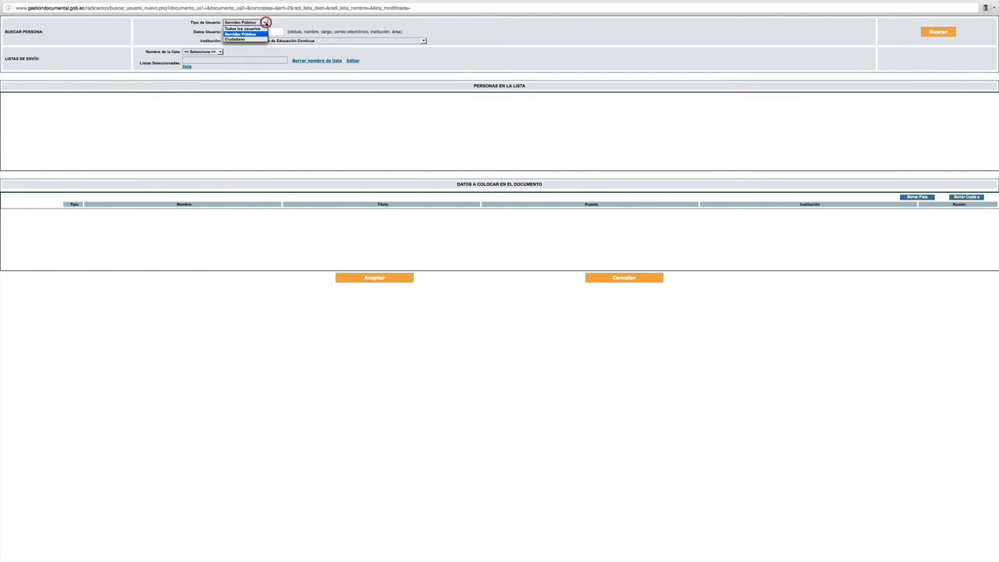
{"action": "left_click", "coordinate": [248, 39]}
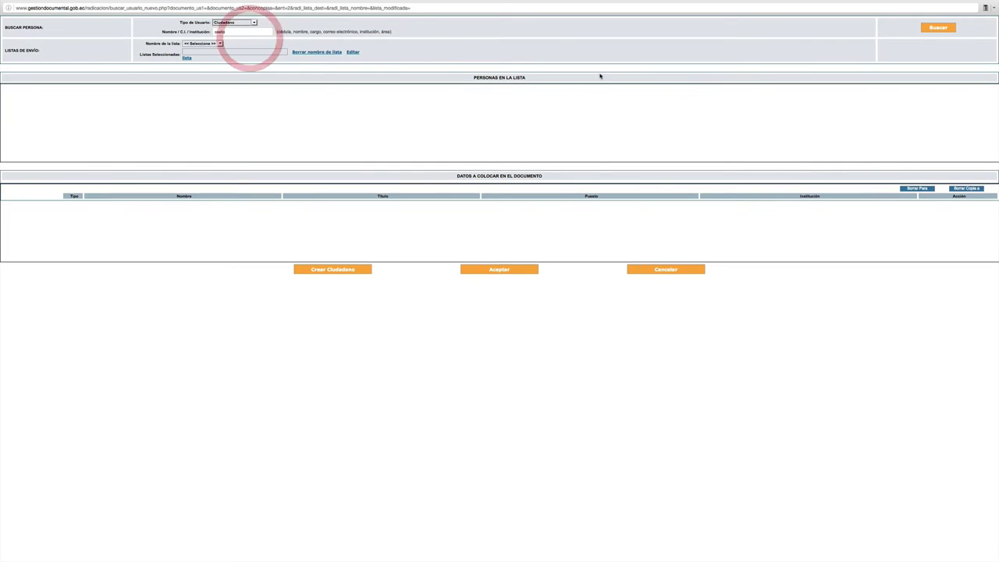
{"action": "left_click", "coordinate": [938, 28]}
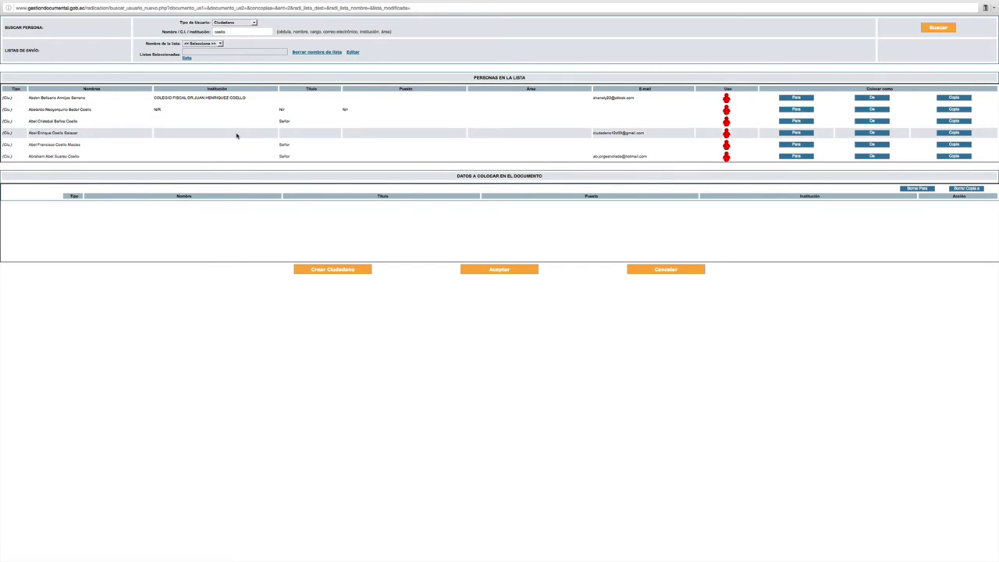
{"action": "left_click", "coordinate": [231, 32]}
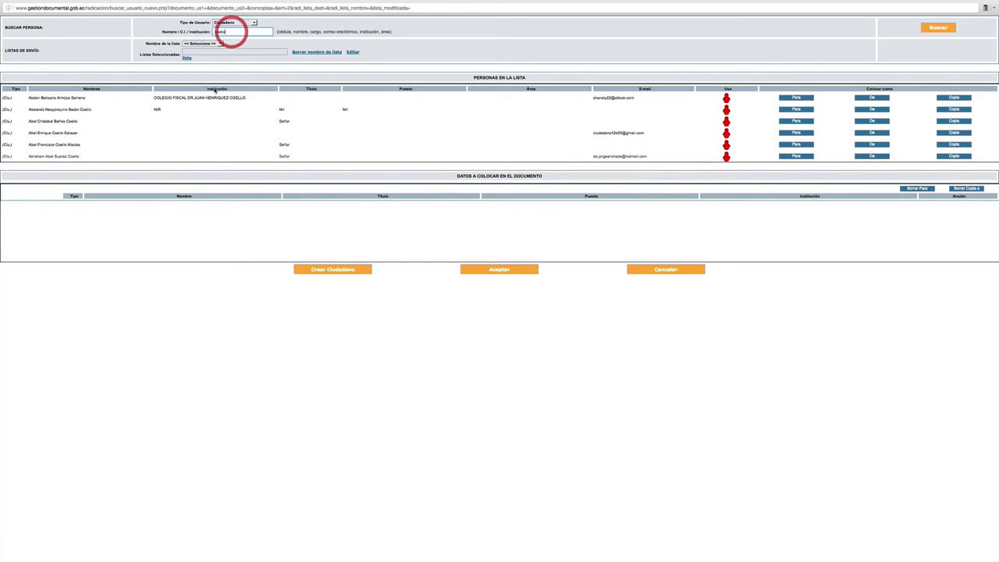
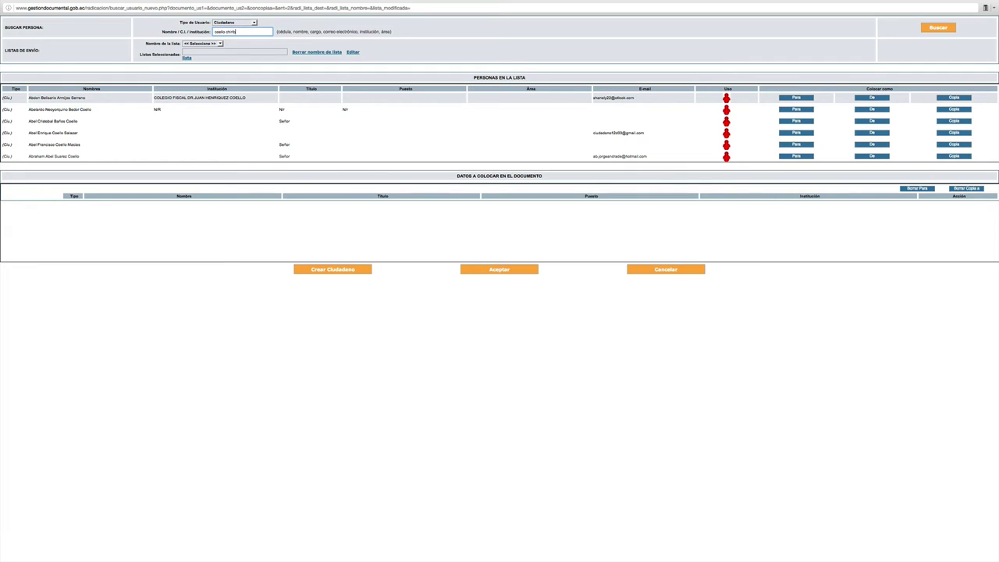
- Refine the citizen search with the second surname and set the matching citizen as sender (De)
{"action": "left_click", "coordinate": [939, 28]}
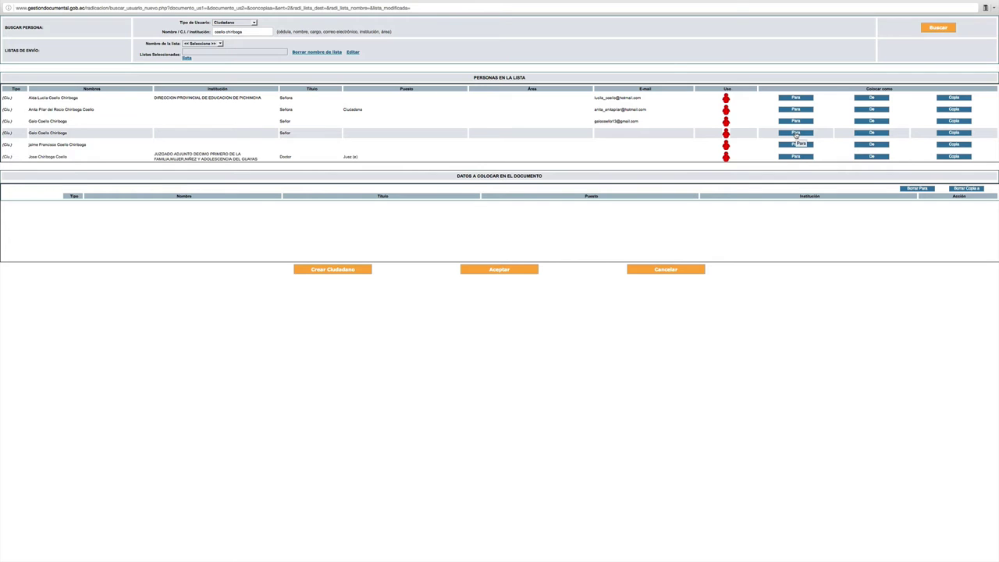
{"action": "left_click", "coordinate": [867, 134]}
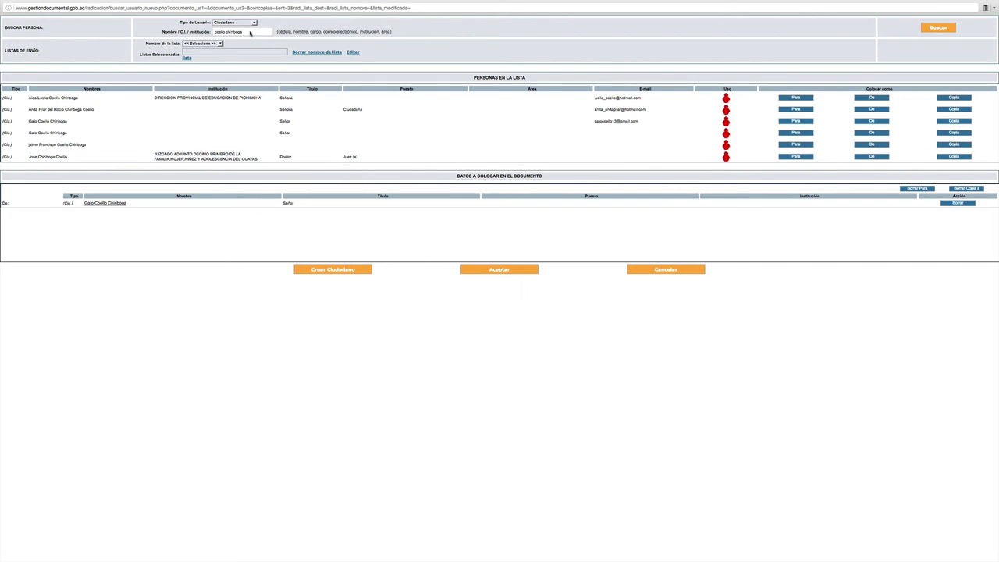
{"action": "left_click_drag", "start_coordinate": [250, 32], "coordinate": [212, 31]}
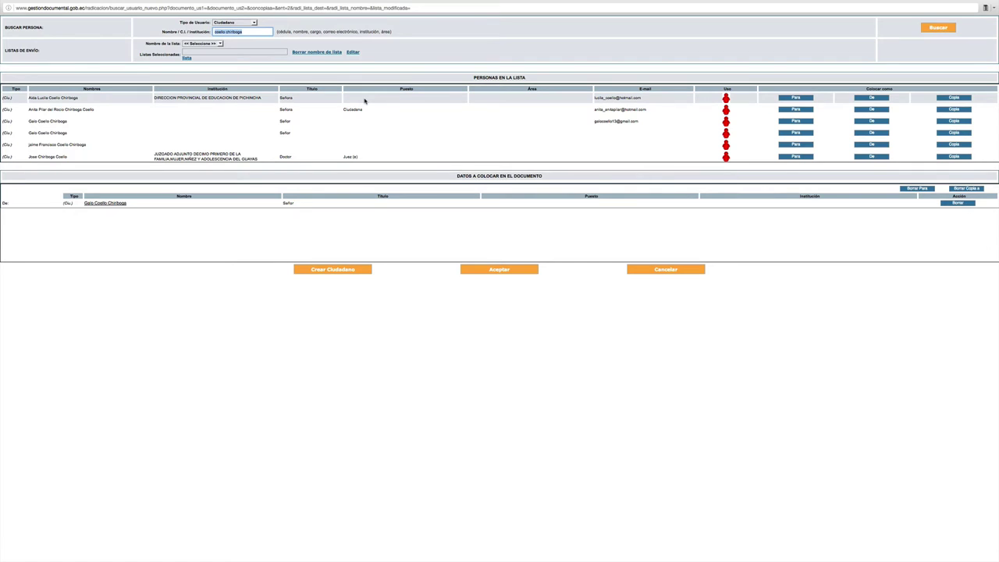
{"action": "type", "text": "coello"}
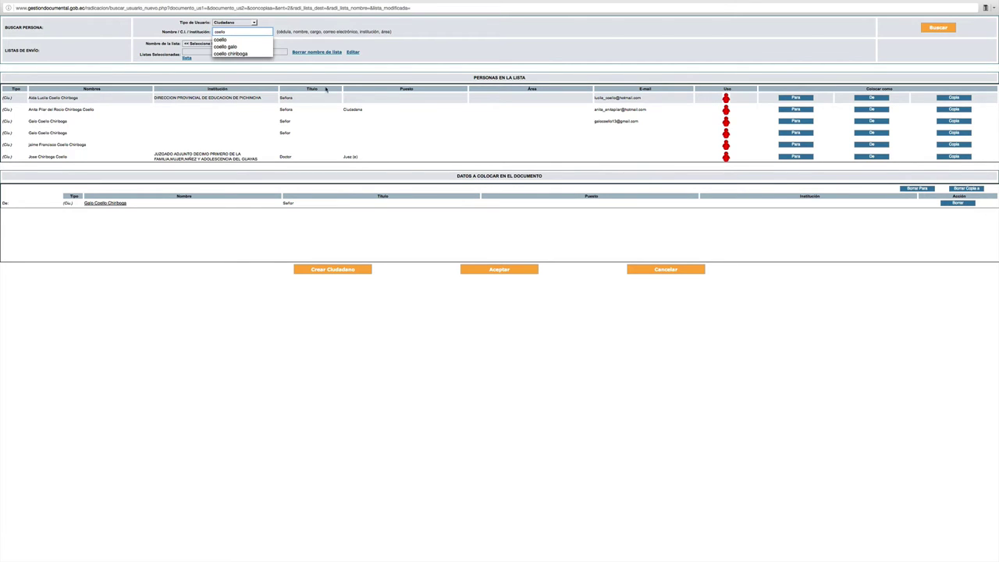
- Add the Empresa Pública Centro de Educación Continua Jefe Tics servant as recipient (Para) and accept
{"action": "left_click", "coordinate": [253, 22]}
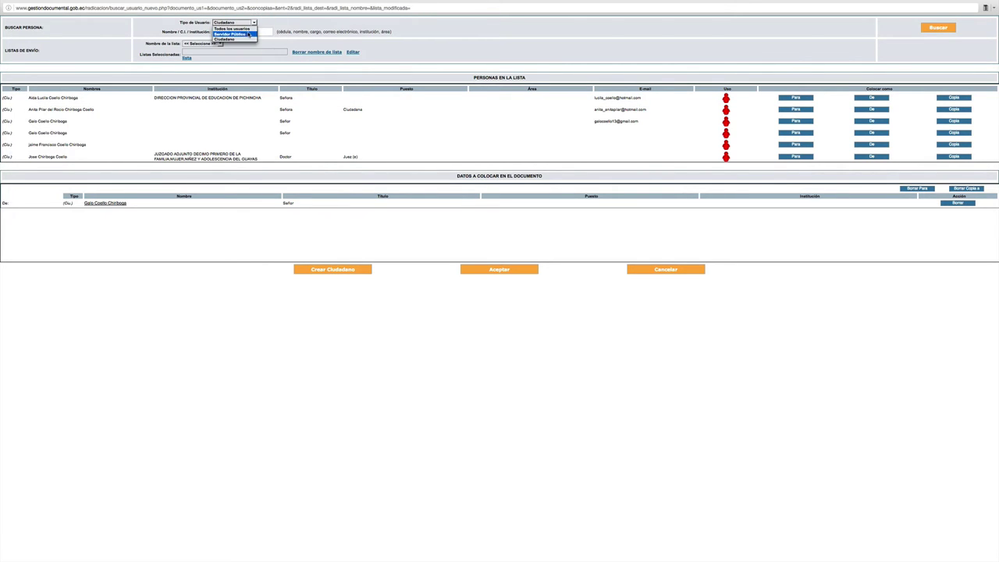
{"action": "left_click", "coordinate": [244, 35]}
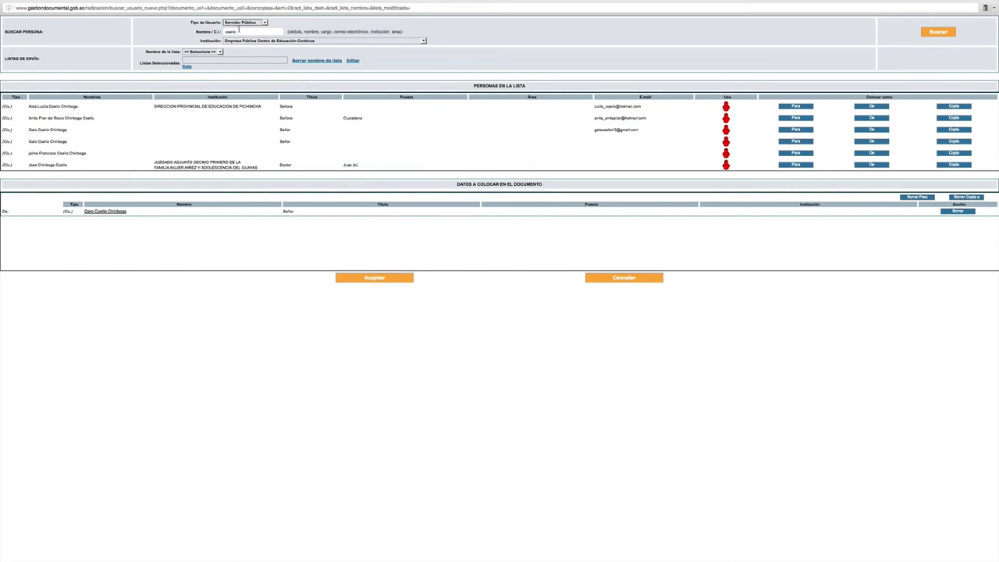
{"action": "left_click", "coordinate": [932, 32]}
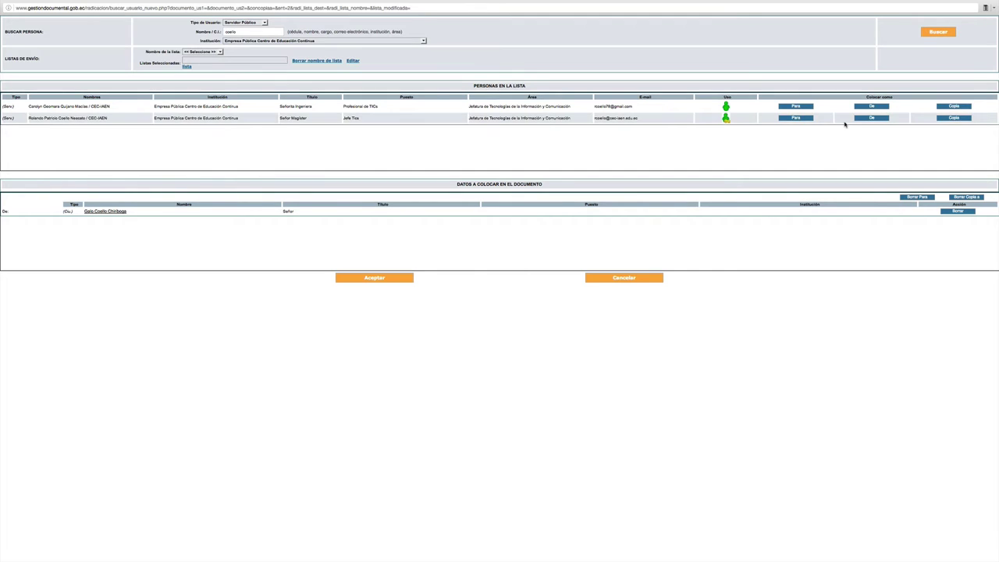
{"action": "left_click", "coordinate": [795, 117]}
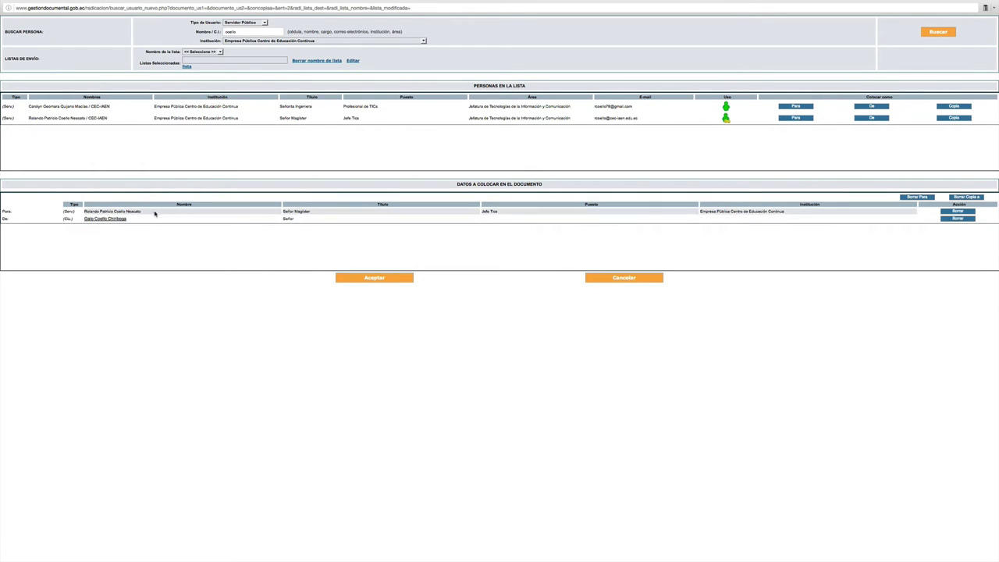
{"action": "left_click", "coordinate": [364, 278]}
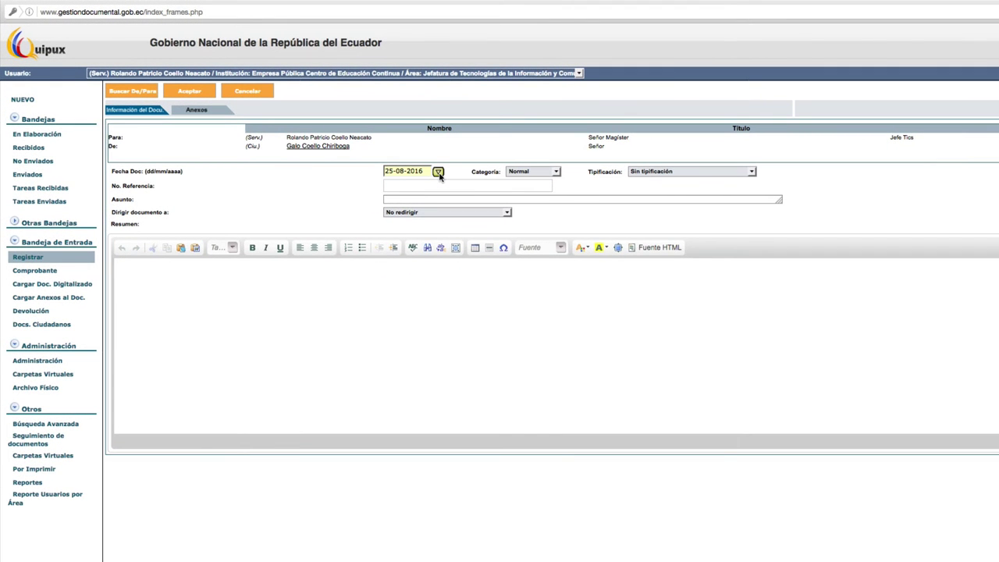
- Keep the document date 25-08-2016 and the category as Normal
{"action": "left_click", "coordinate": [438, 171]}
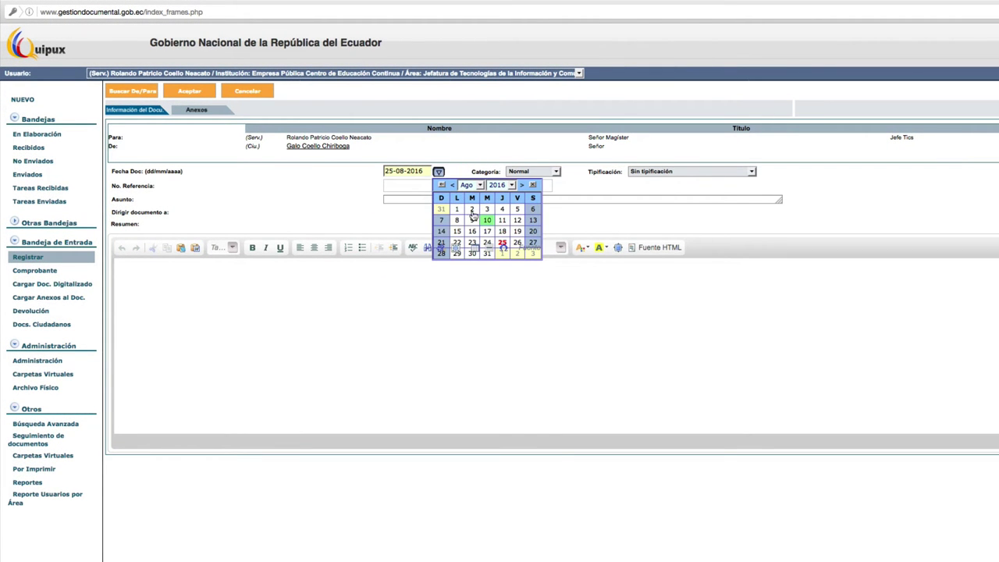
{"action": "left_click", "coordinate": [332, 171]}
{"action": "left_click", "coordinate": [565, 173]}
{"action": "left_click", "coordinate": [438, 171]}
{"action": "left_click", "coordinate": [557, 172]}
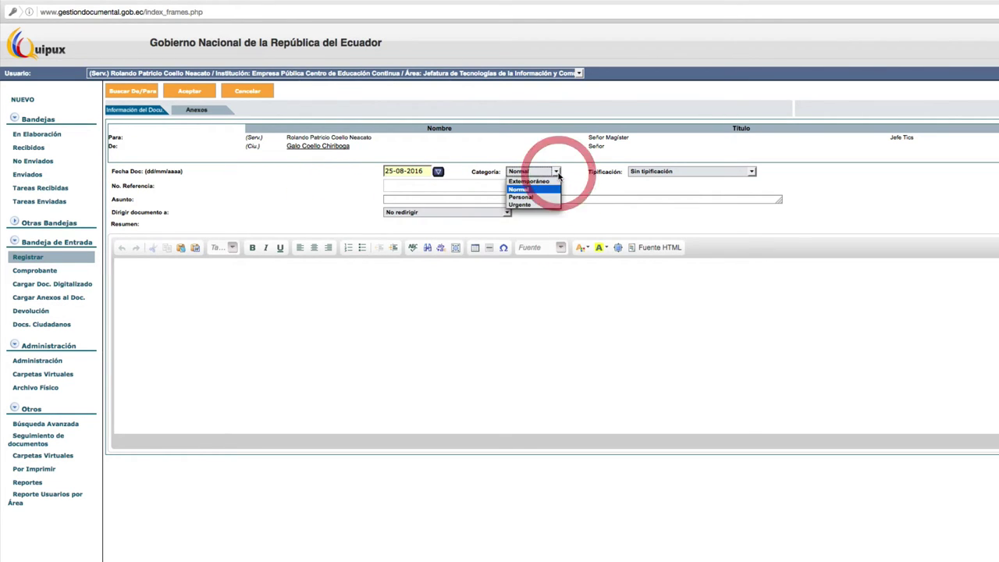
{"action": "left_click", "coordinate": [558, 172]}
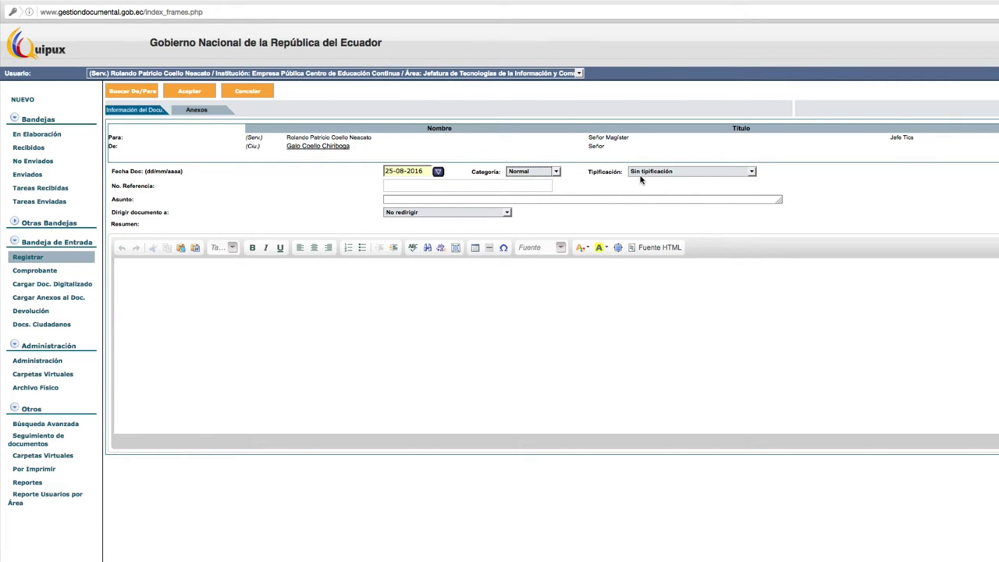
{"action": "left_click", "coordinate": [404, 185]}
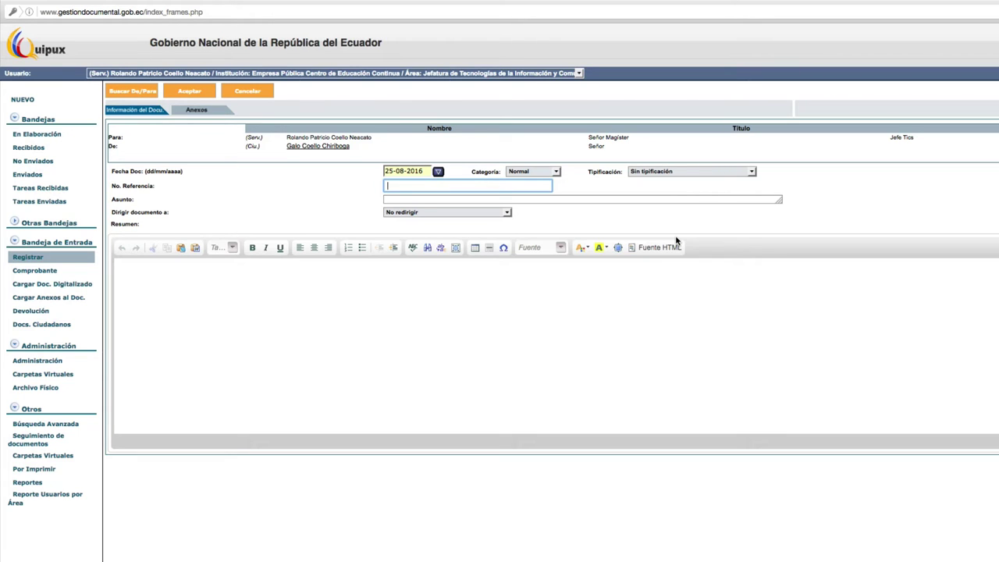
- Enter subject 'Solicitud de información' and summary 'Se solicita información de cursos'
{"action": "left_click", "coordinate": [409, 199]}
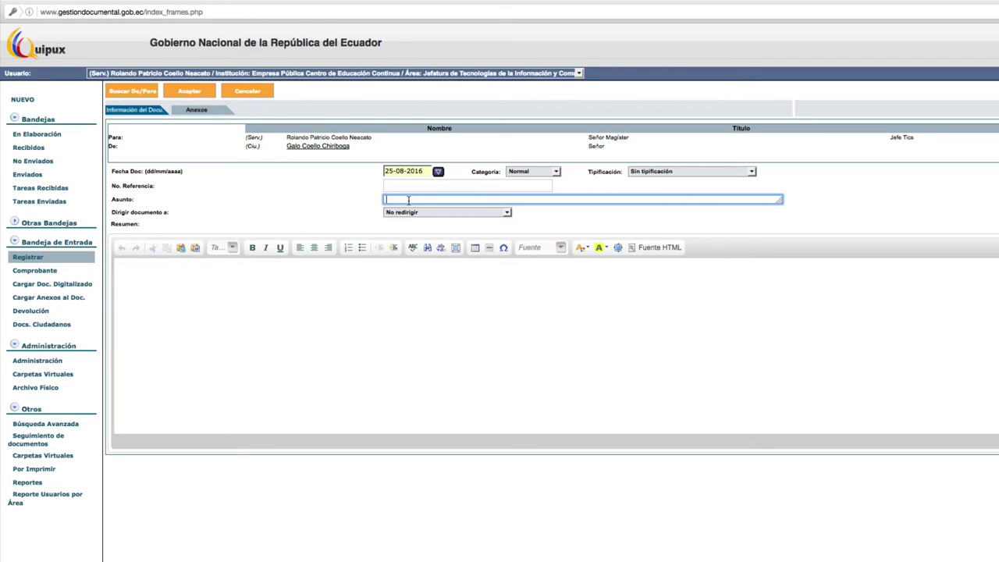
{"action": "type", "text": "Solicitud de información"}
{"action": "left_click", "coordinate": [156, 290]}
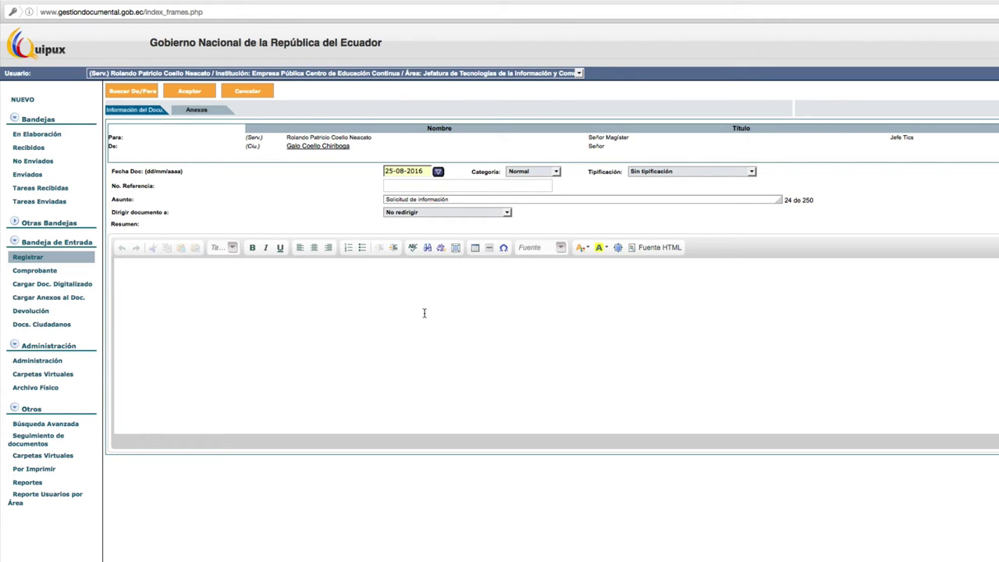
{"action": "type", "text": "Se solicita información de cursos"}
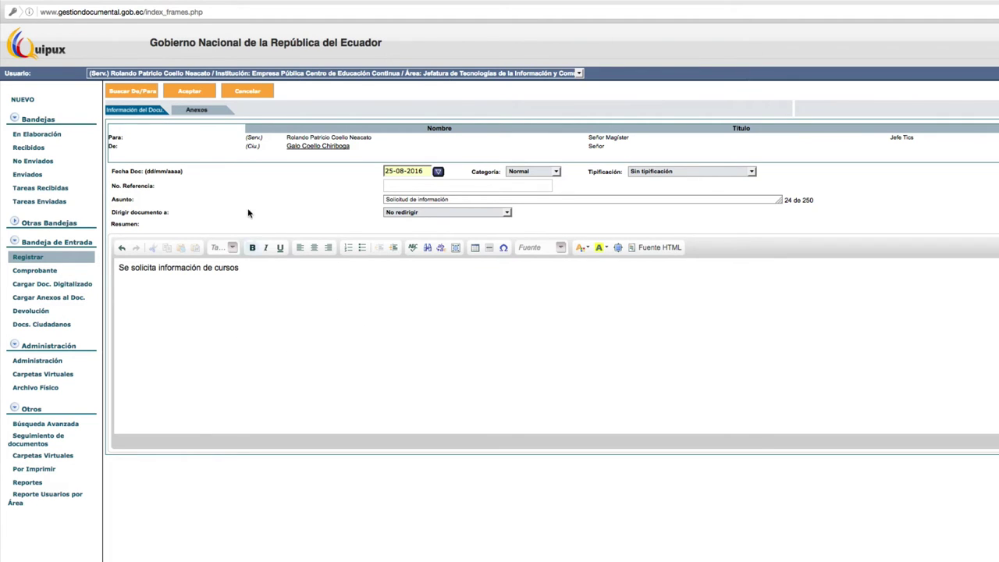
{"action": "left_click", "coordinate": [187, 92]}
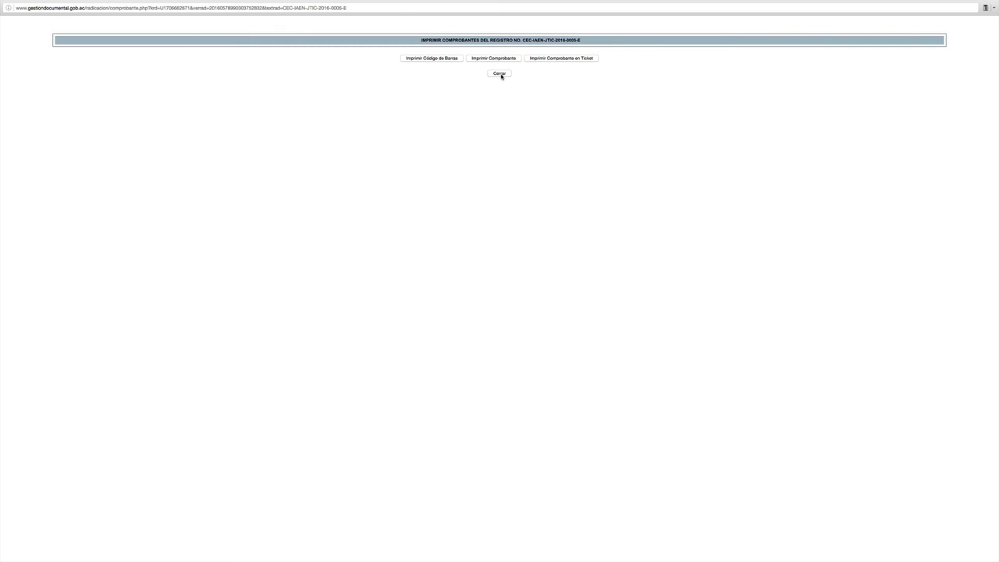
{"action": "left_click", "coordinate": [501, 74]}
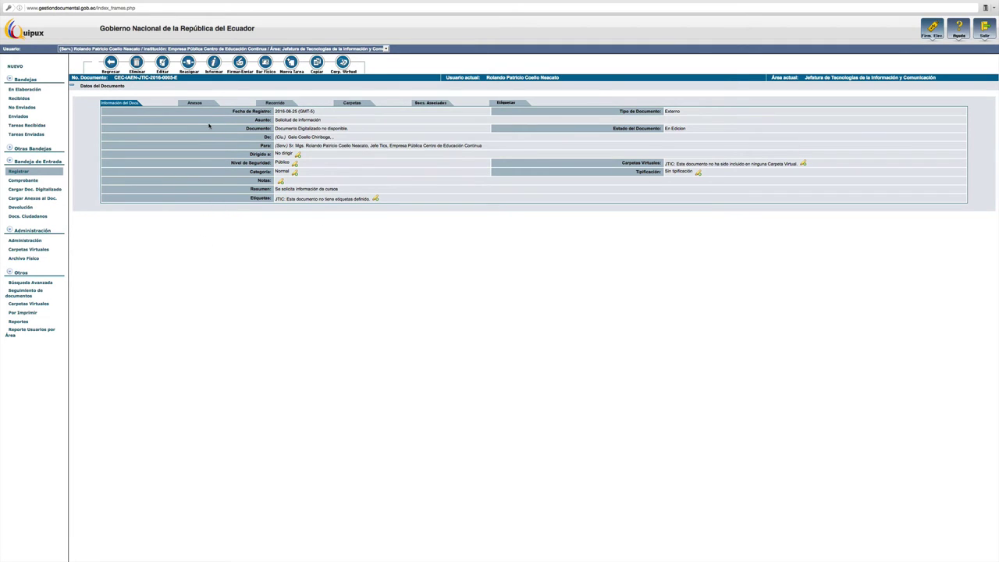
- Show the registered document's Anexos section
{"action": "left_click", "coordinate": [196, 104]}
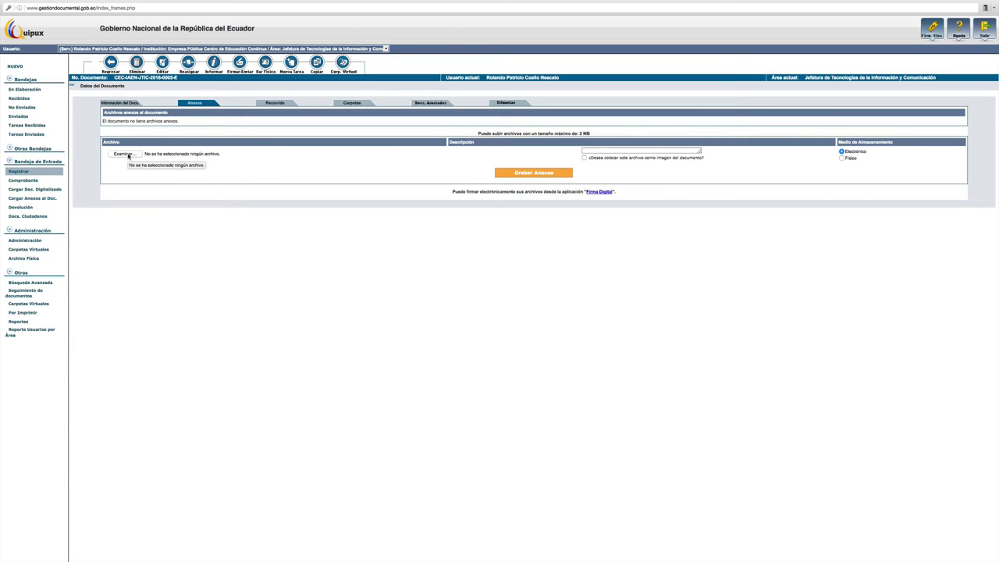
- Choose Especificaciones_Tecnicas_Servicio_Mantenimiento.pdf from the Escritorio folder as the attachment
{"action": "left_click", "coordinate": [123, 154]}
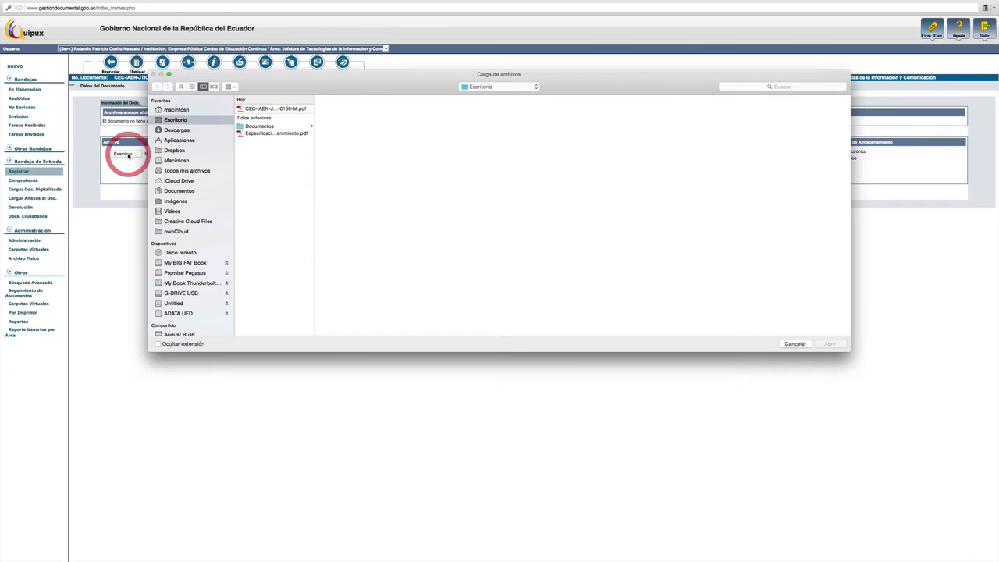
{"action": "left_click_drag", "start_coordinate": [299, 78], "coordinate": [334, 152]}
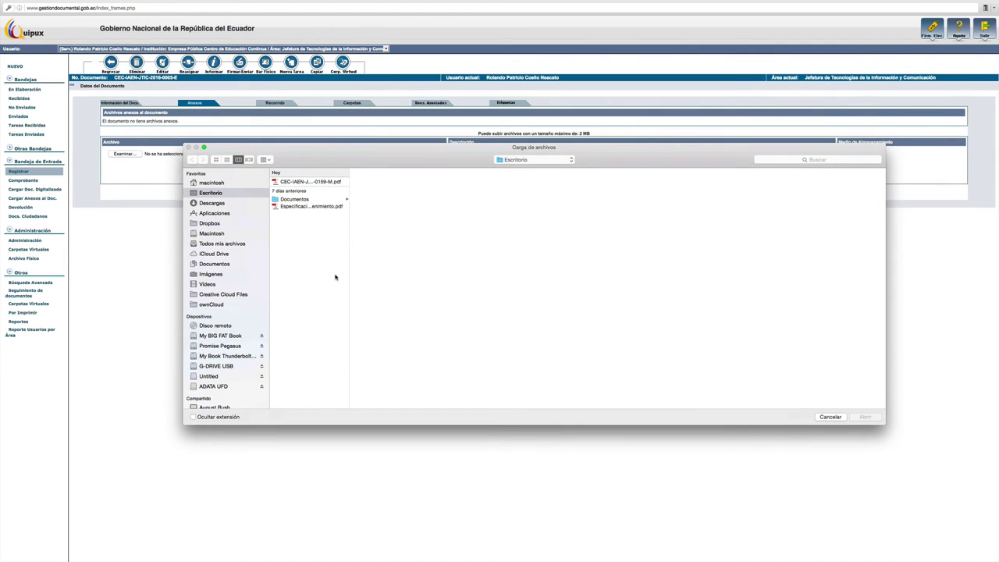
{"action": "left_click", "coordinate": [307, 207]}
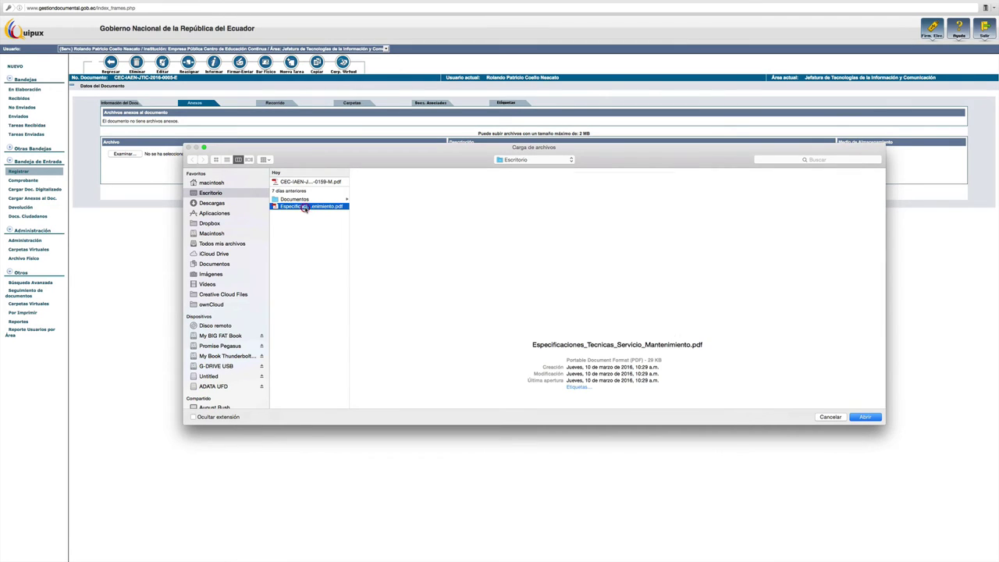
{"action": "left_click", "coordinate": [865, 418]}
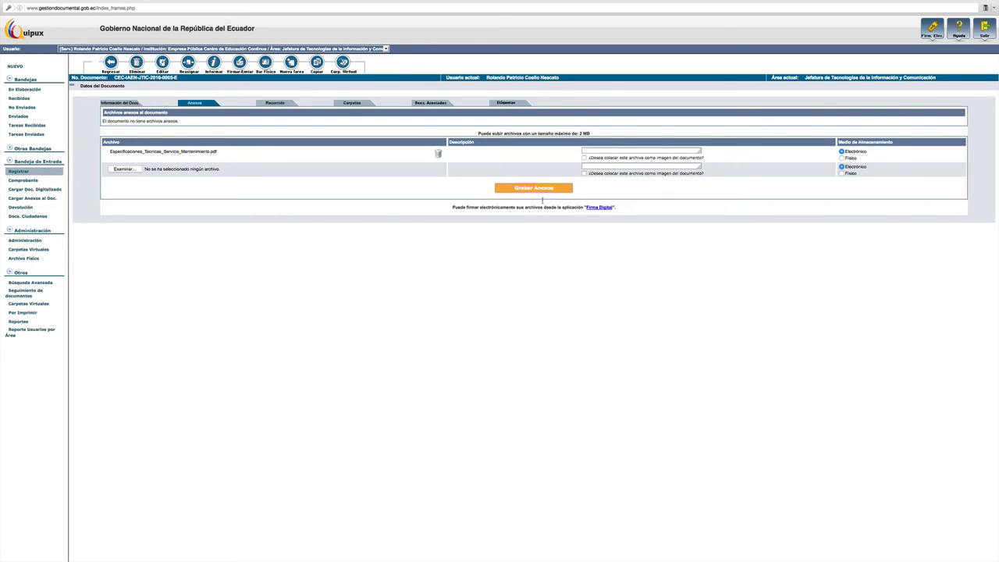
- Upload the specifications PDF with Grabar Anexos, accepting the repeated file name alert
{"action": "left_click", "coordinate": [533, 189]}
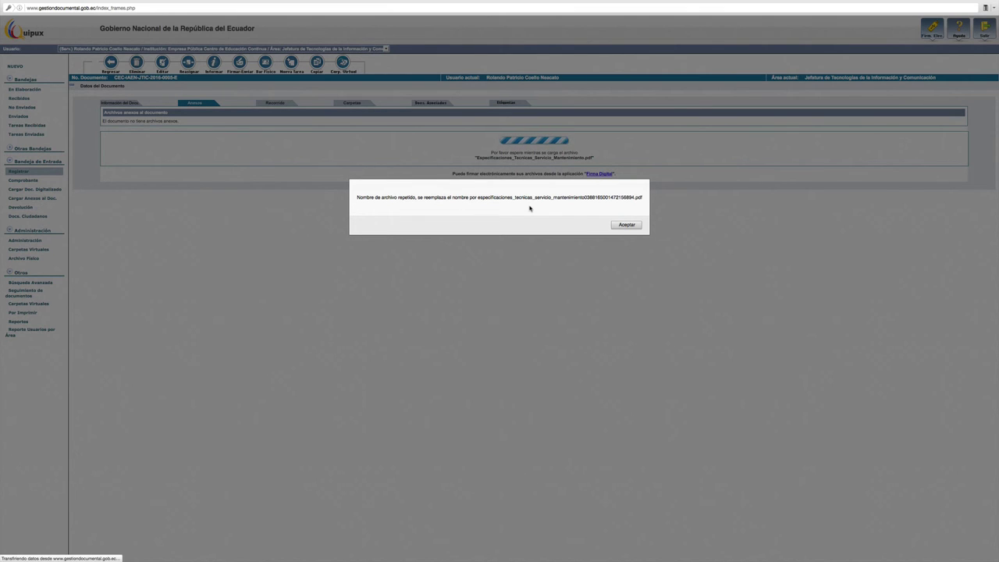
{"action": "left_click", "coordinate": [627, 225]}
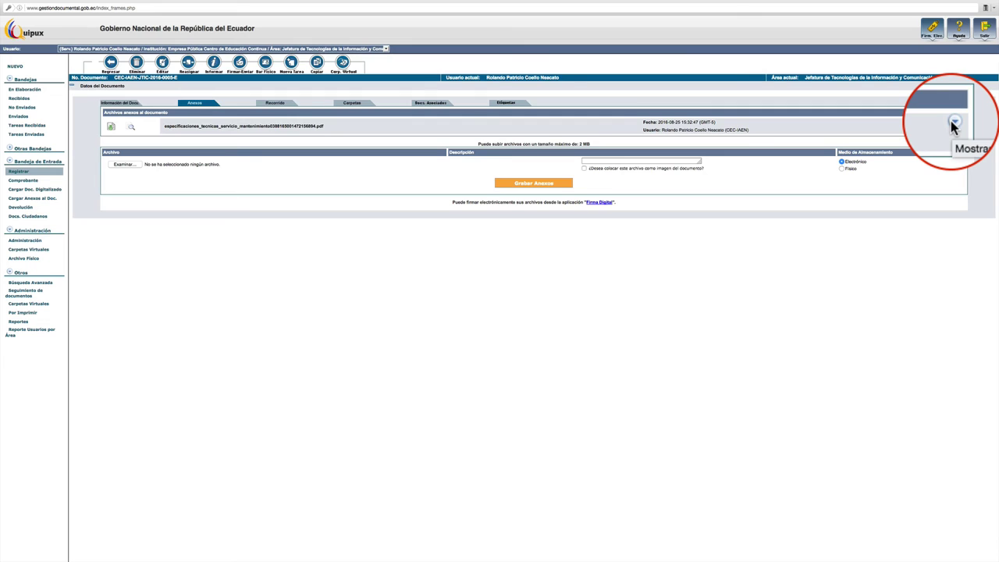
- Expand the uploaded attachment row to show electronic storage, Anexo type and 28.43 Kb size
{"action": "left_click", "coordinate": [954, 123]}
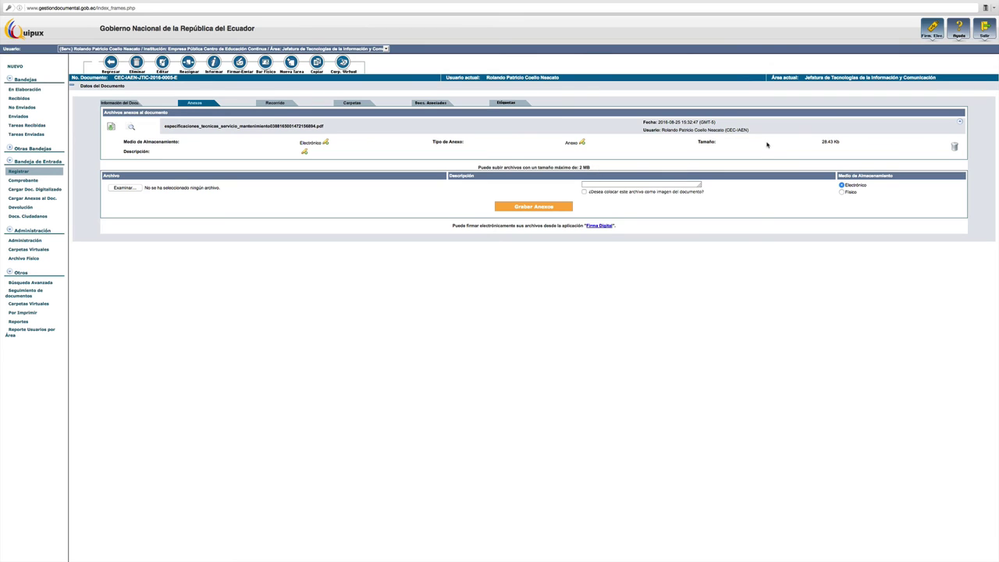
{"action": "left_click", "coordinate": [955, 147]}
- Upload CEC-IAEN-JFIN-2016-0159-M.pdf as a second attachment marked as the document image
{"action": "left_click", "coordinate": [132, 189]}
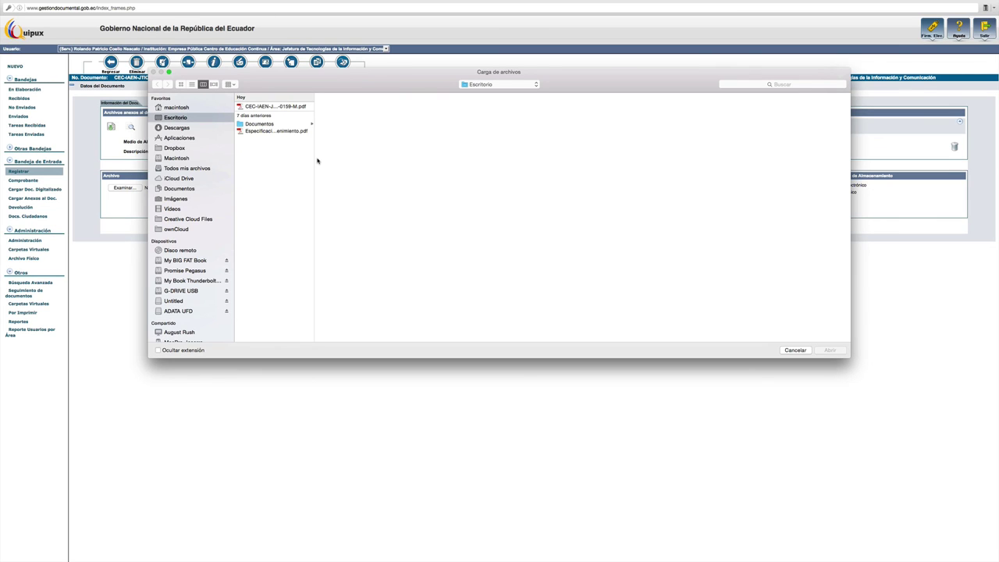
{"action": "left_click", "coordinate": [261, 110]}
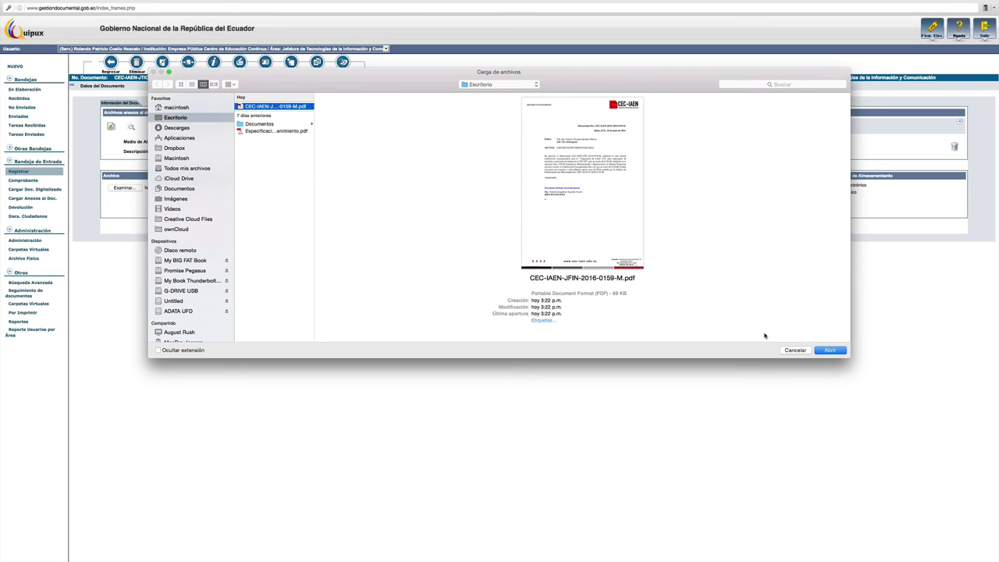
{"action": "left_click", "coordinate": [830, 351]}
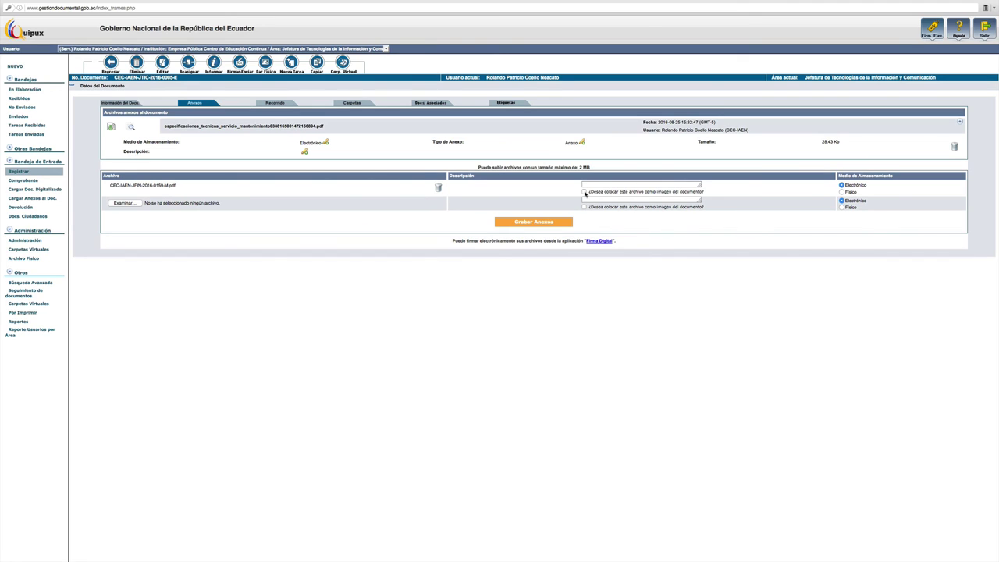
{"action": "left_click", "coordinate": [585, 192]}
{"action": "left_click", "coordinate": [522, 222]}
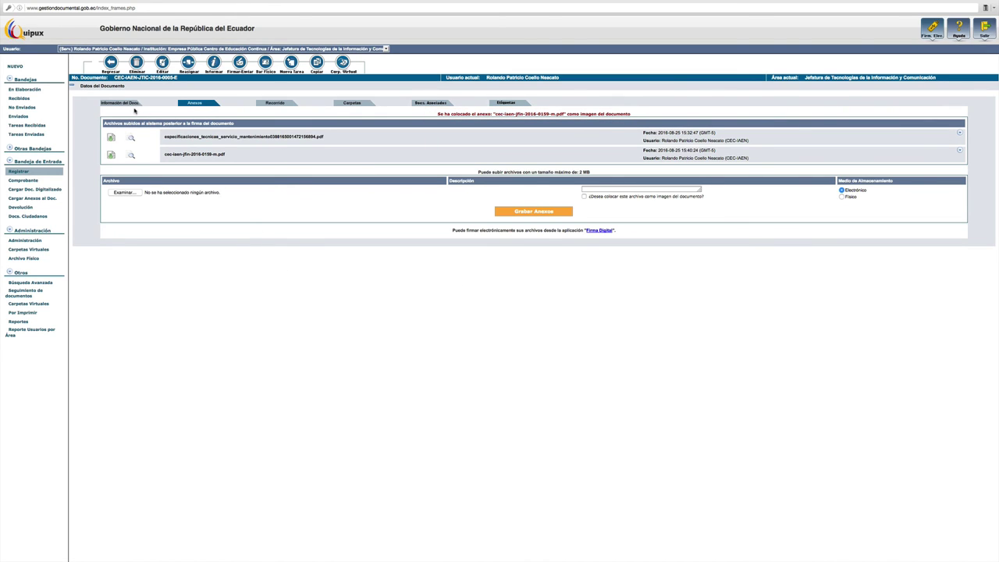
- Return to the document information view showing subject 'Solicitud de información', summary, sender and status En Edición
{"action": "left_click", "coordinate": [125, 104]}
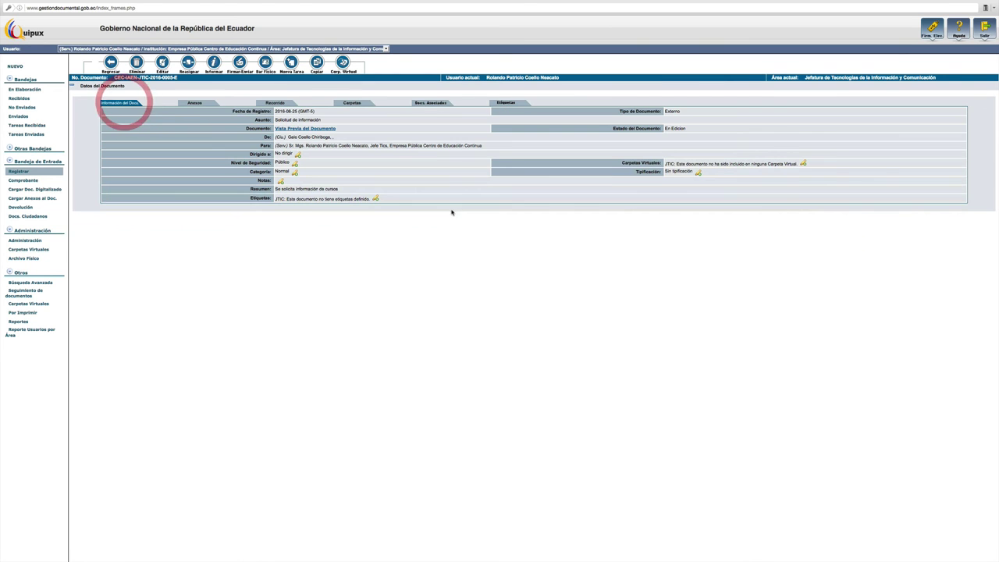